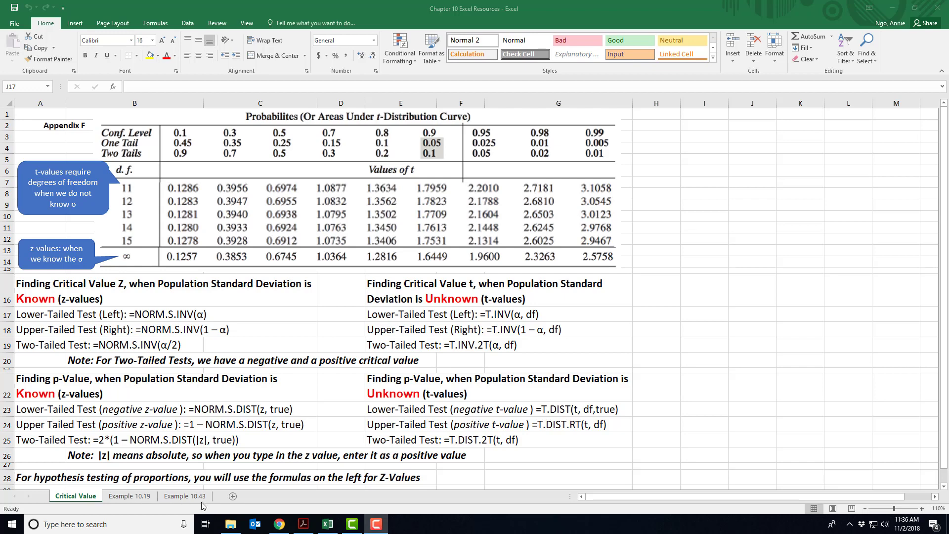
Open the Data Analysis tools list from the Data tab and scroll through the available tools.
click(186, 24)
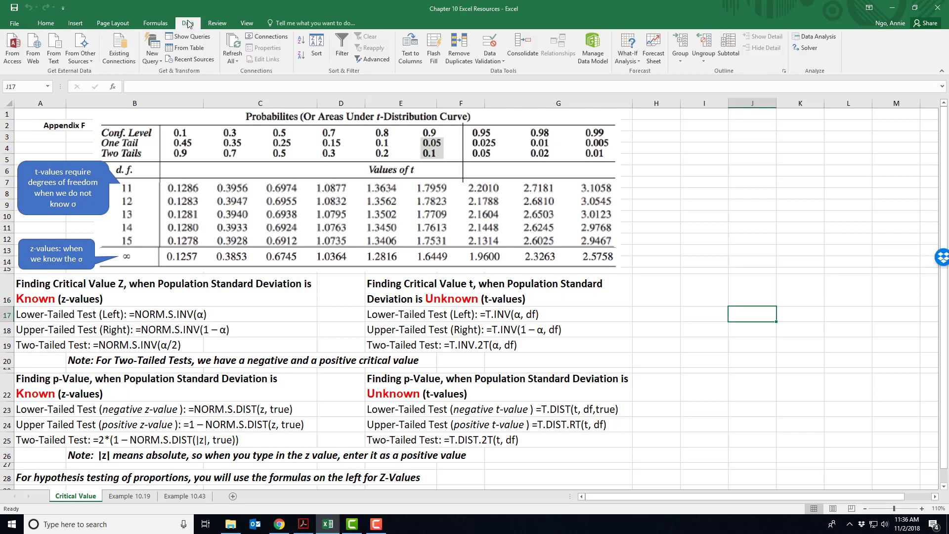
click(816, 39)
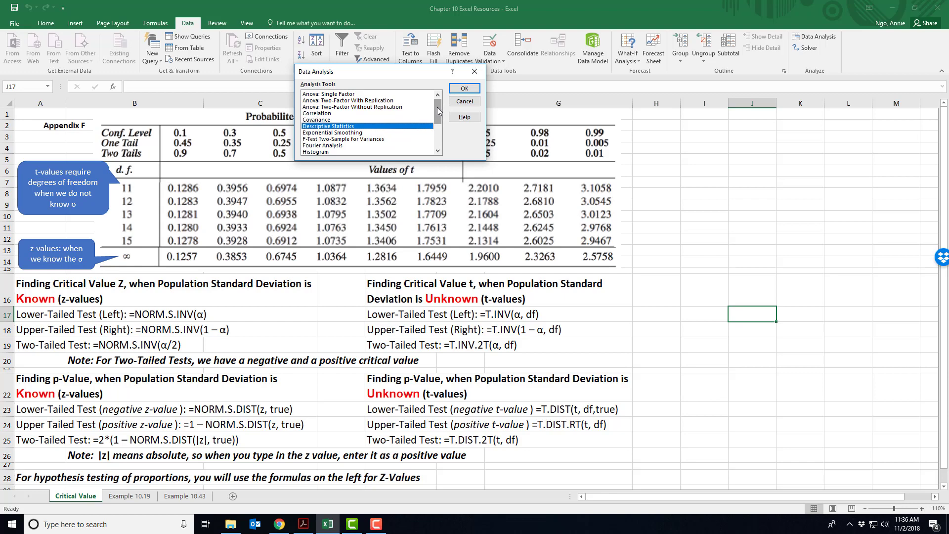
scroll(437, 115, down, 3)
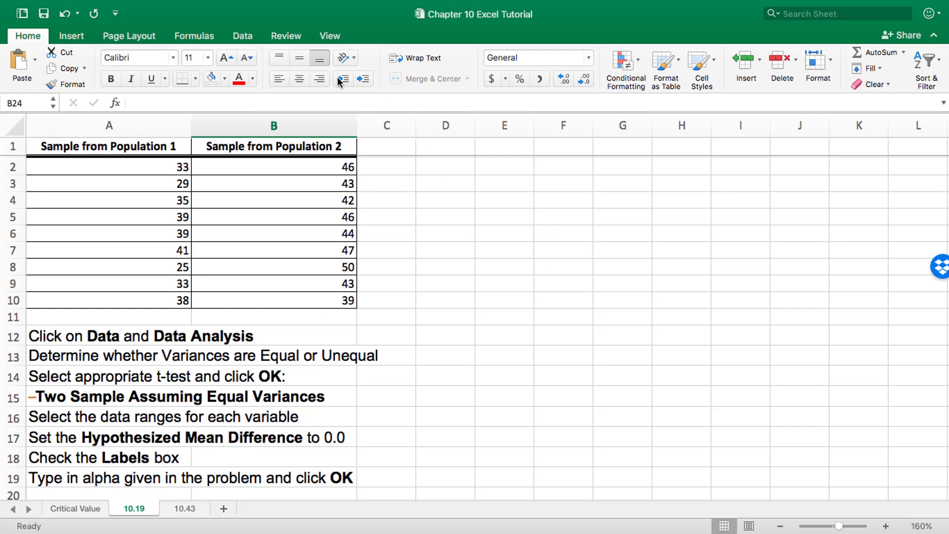
Select t-Test: Two-Sample Assuming Equal Variances in the Data Analysis list.
click(242, 39)
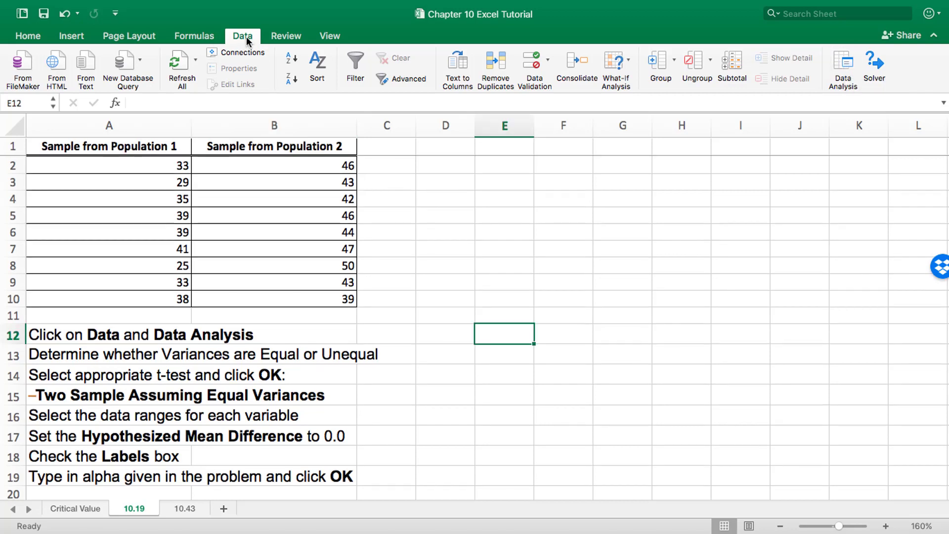
click(843, 74)
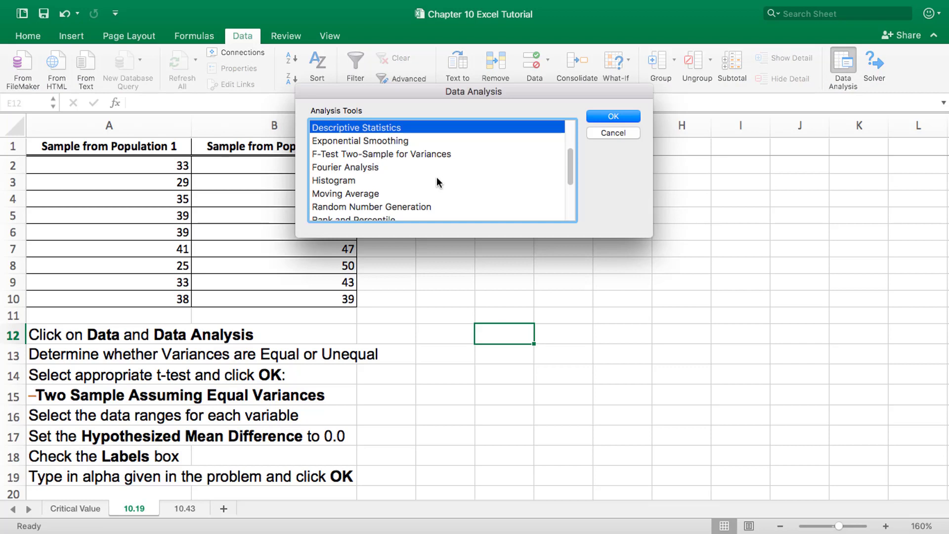
scroll(437, 176, down, 6)
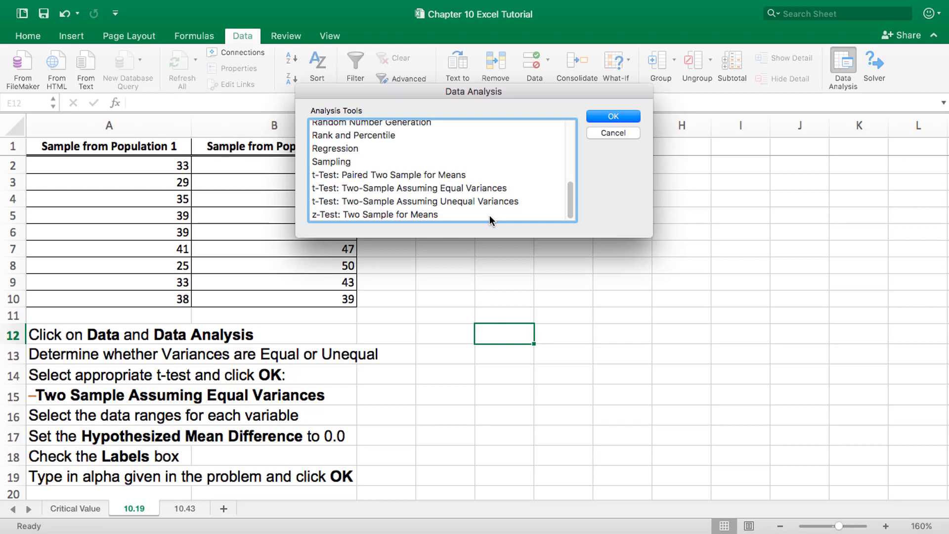
click(470, 188)
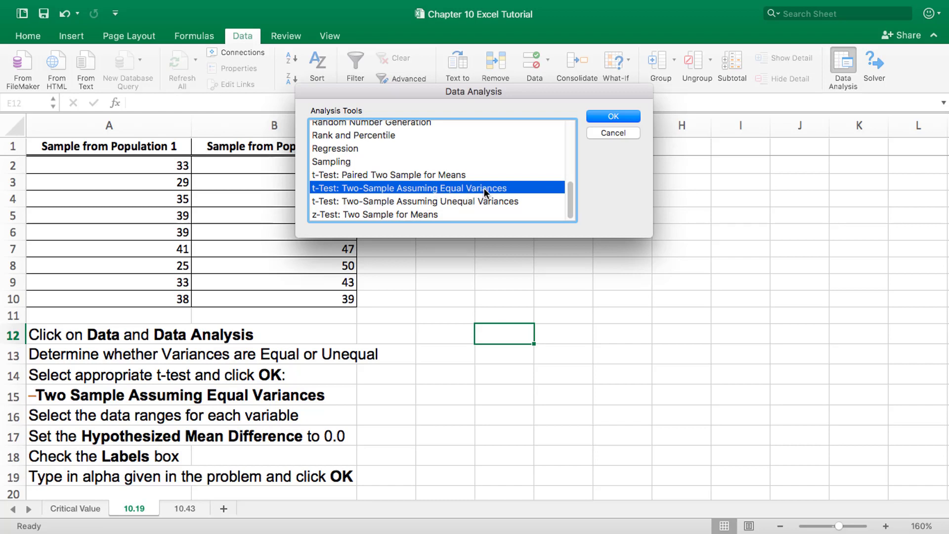
Set the equal-variances t-test's Variable 1 Range to A1:A10 and Variable 2 Range to B1:B10.
click(607, 116)
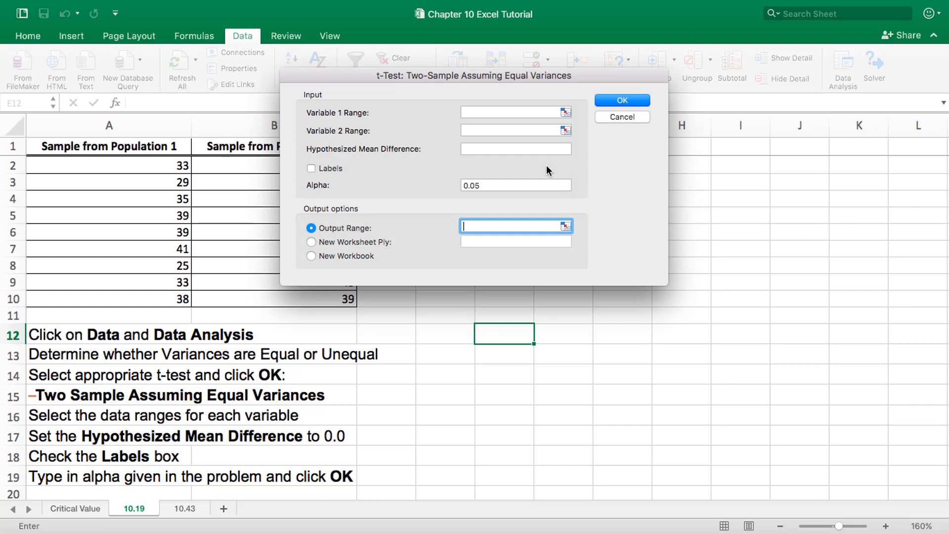
click(564, 114)
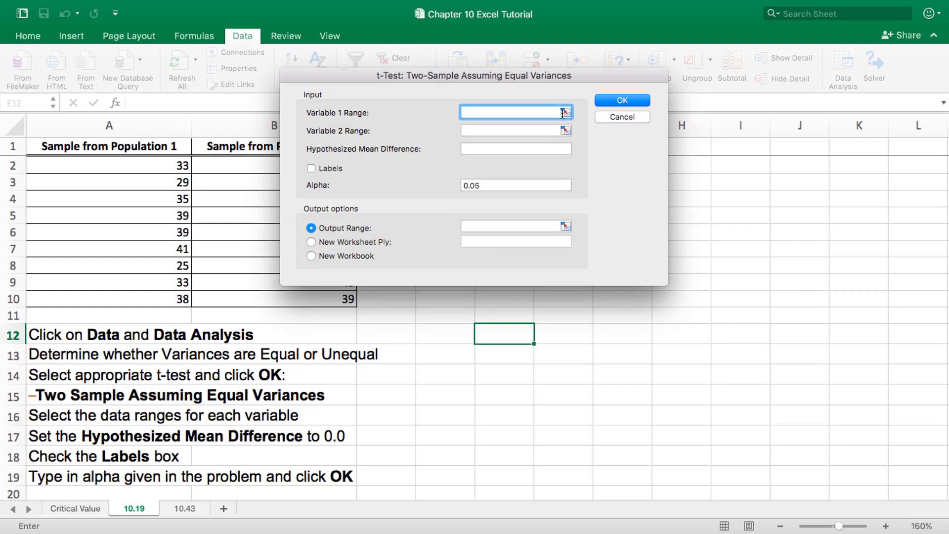
click(566, 112)
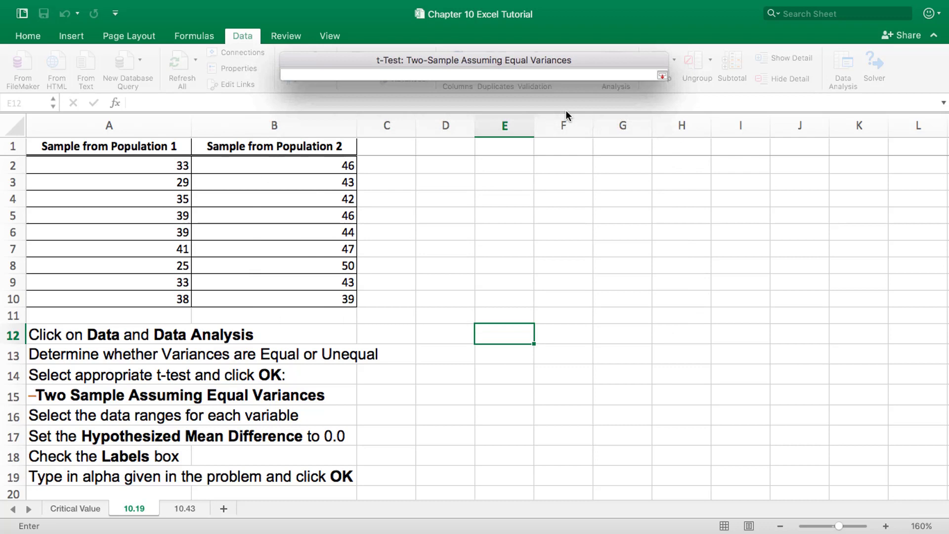
drag(101, 147, 117, 298)
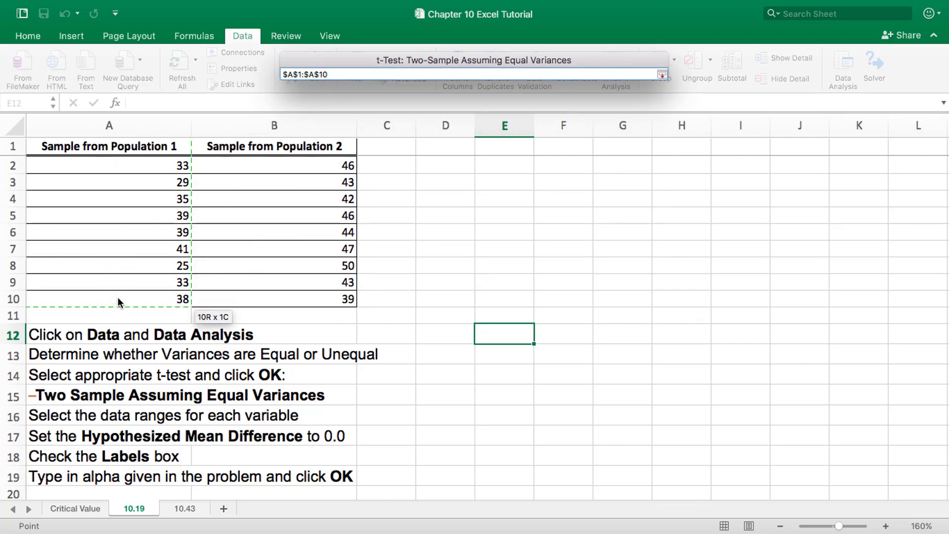
click(662, 75)
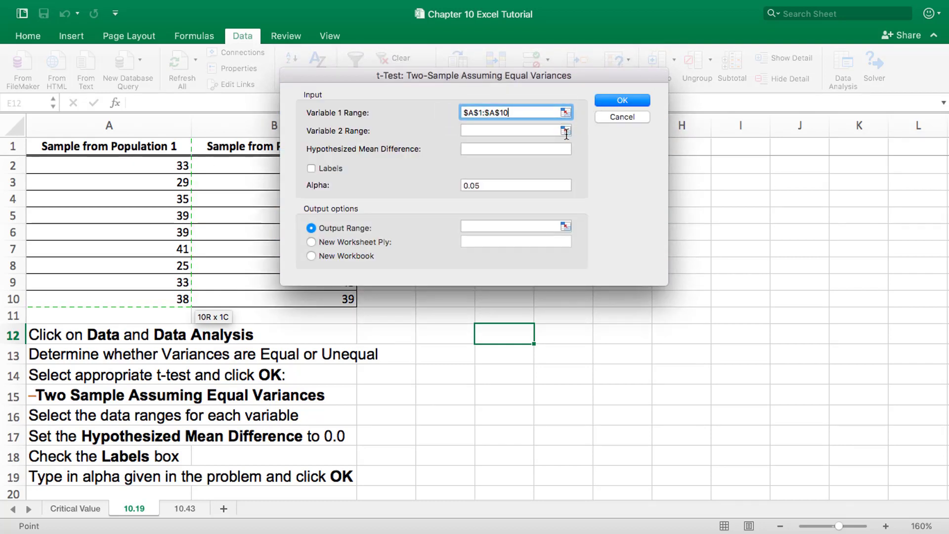
click(566, 131)
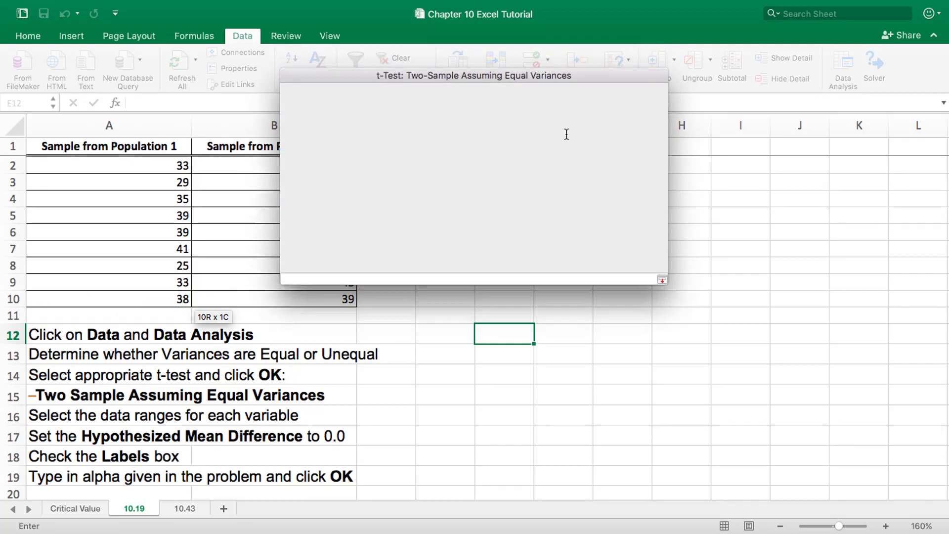
drag(287, 146, 295, 298)
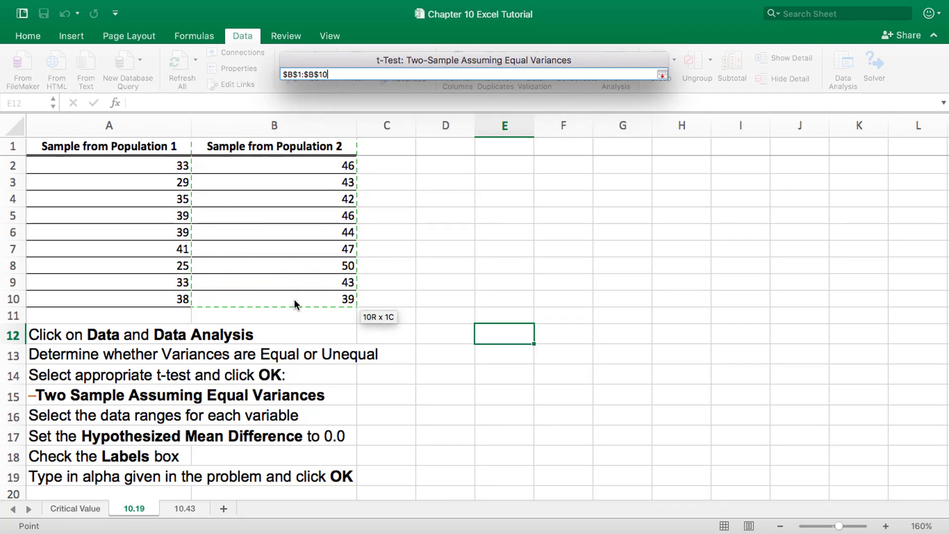
click(662, 74)
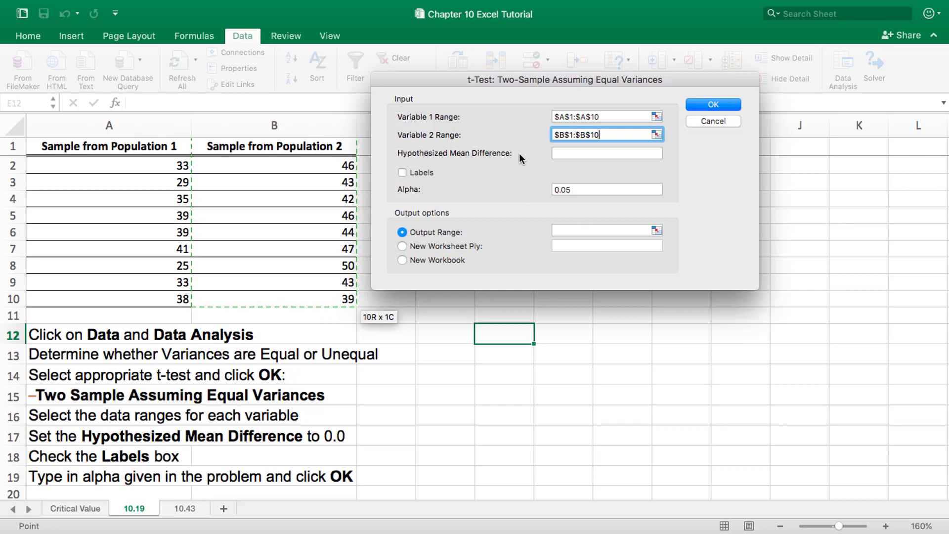
Run the t-test with hypothesized mean difference 0, Labels ticked, and output starting at E3.
click(568, 154)
text(0)
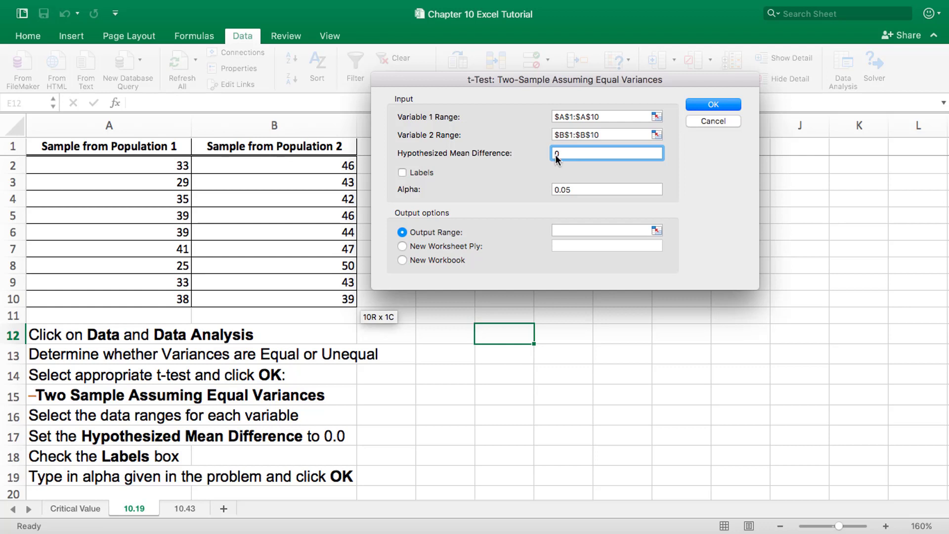
click(402, 173)
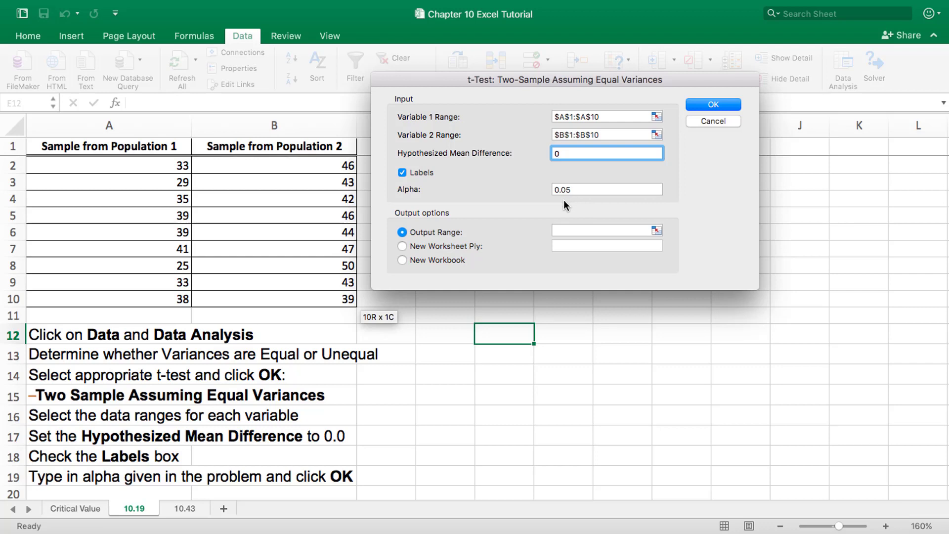
click(454, 246)
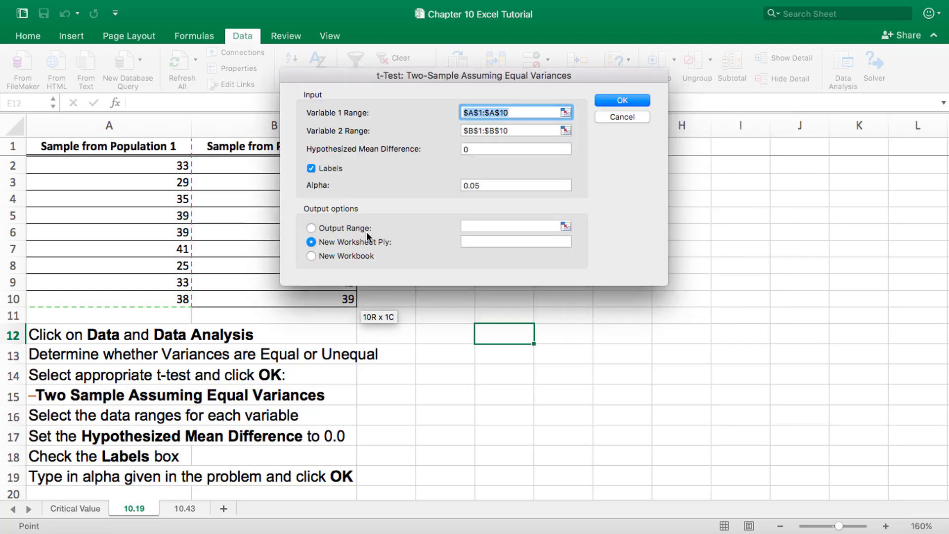
click(357, 228)
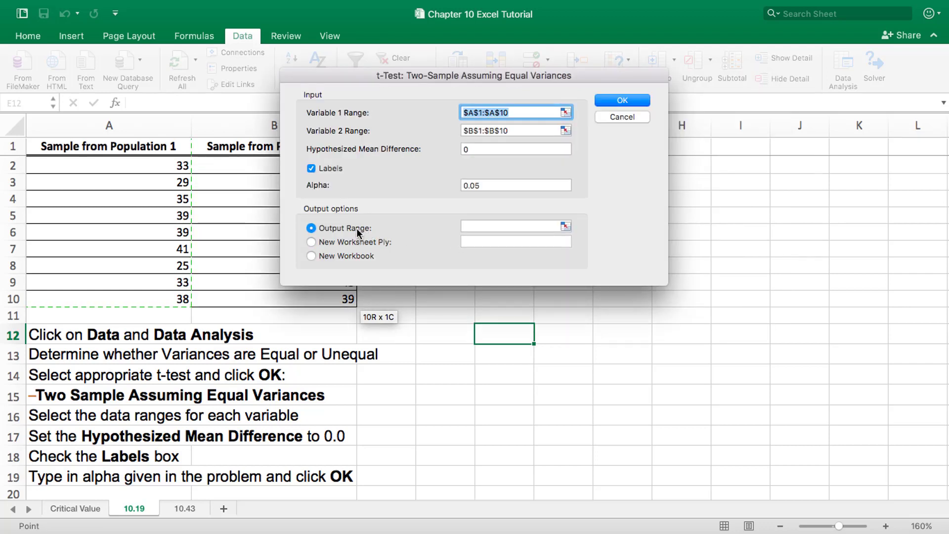
click(565, 226)
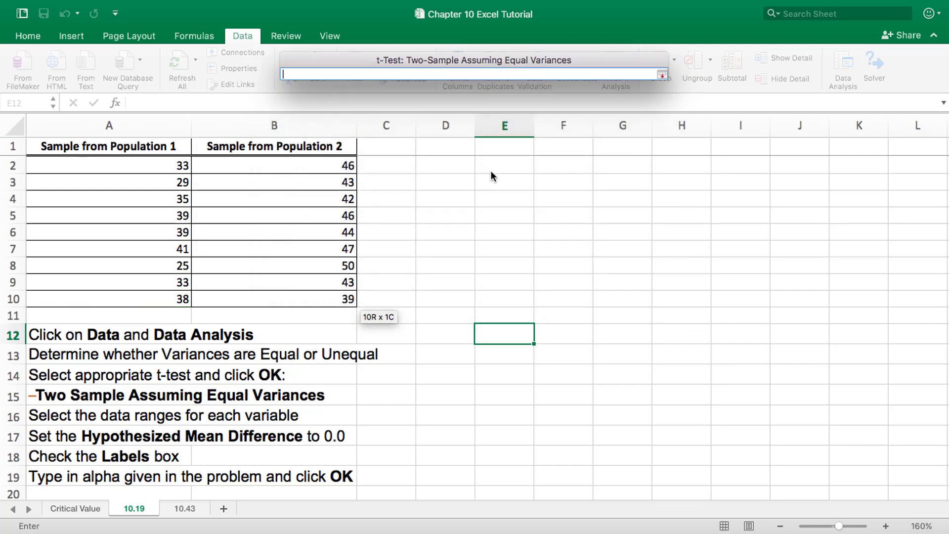
click(505, 189)
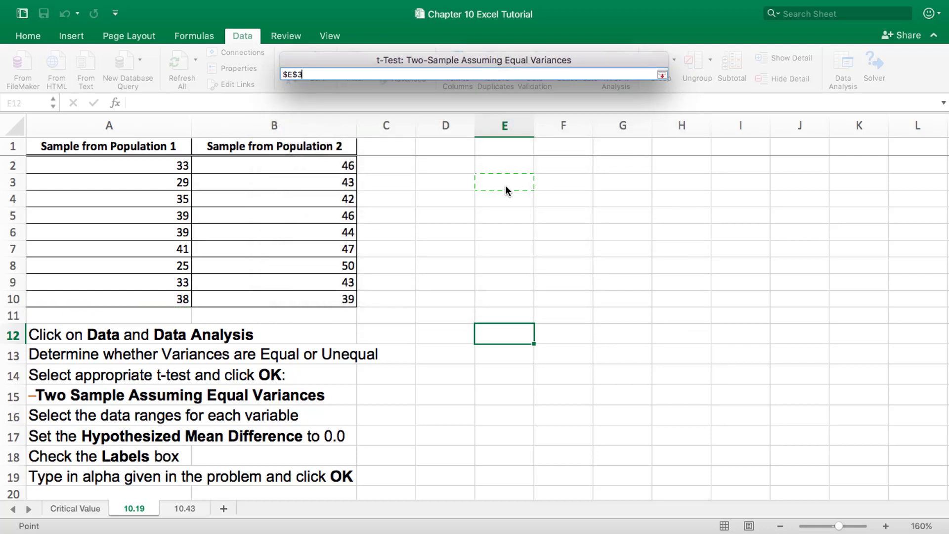
click(662, 76)
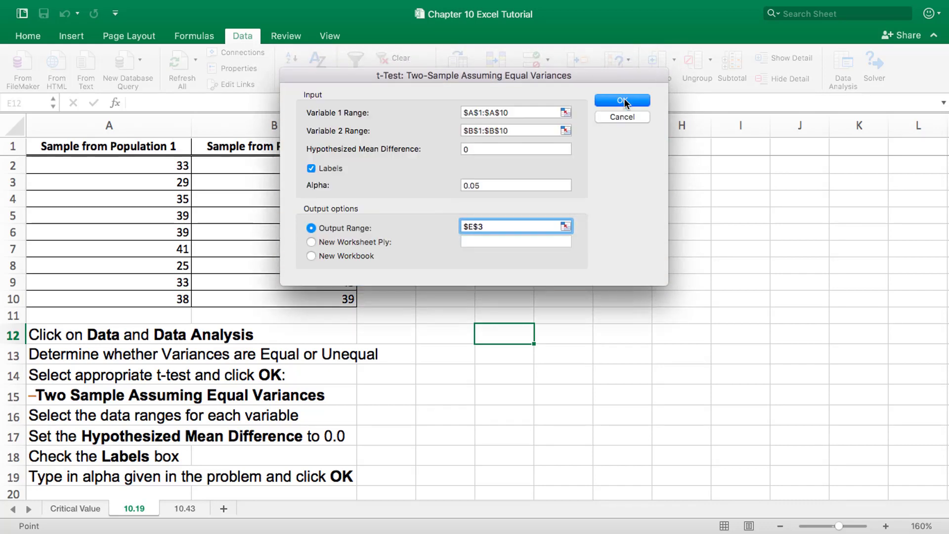
click(623, 101)
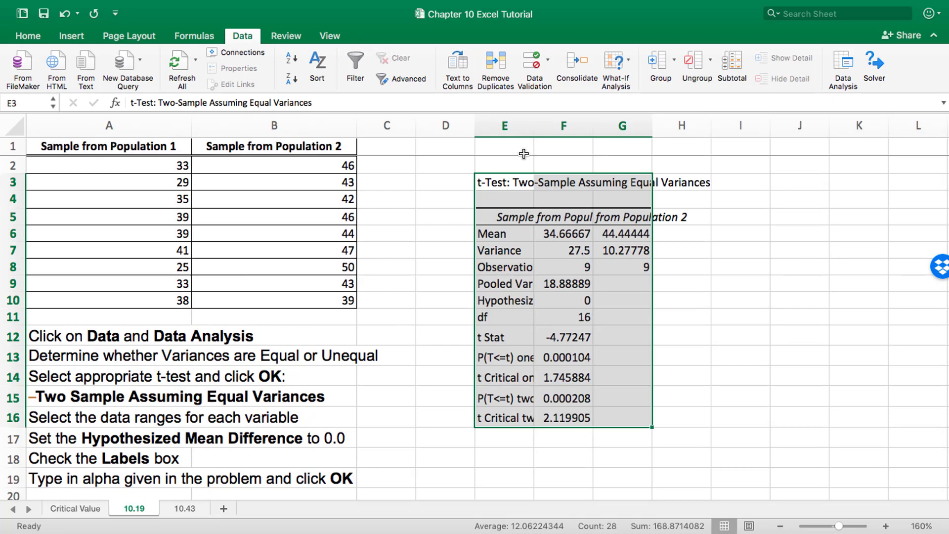
Autofit the output columns and fill the t Stat row and the rows at E15:F16 yellow.
double_click(534, 126)
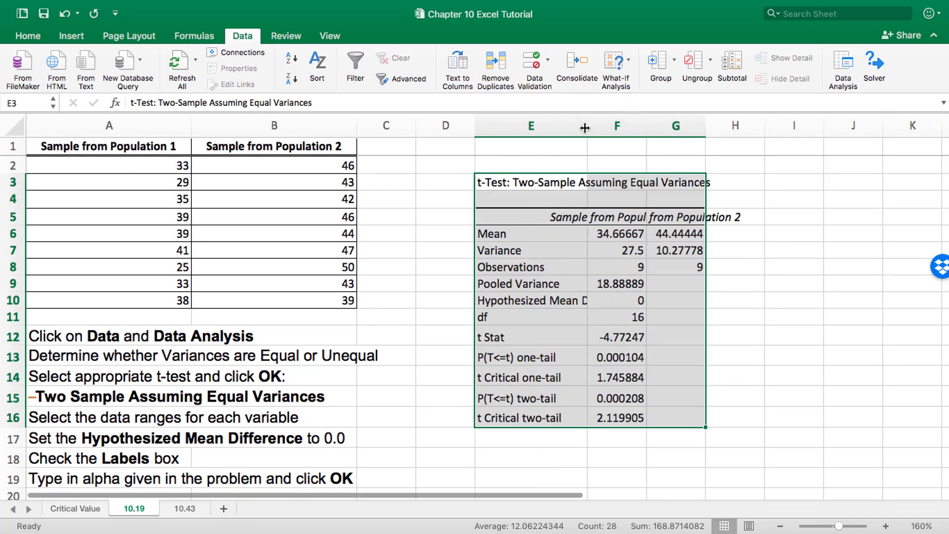
click(692, 267)
drag(607, 331, 701, 339)
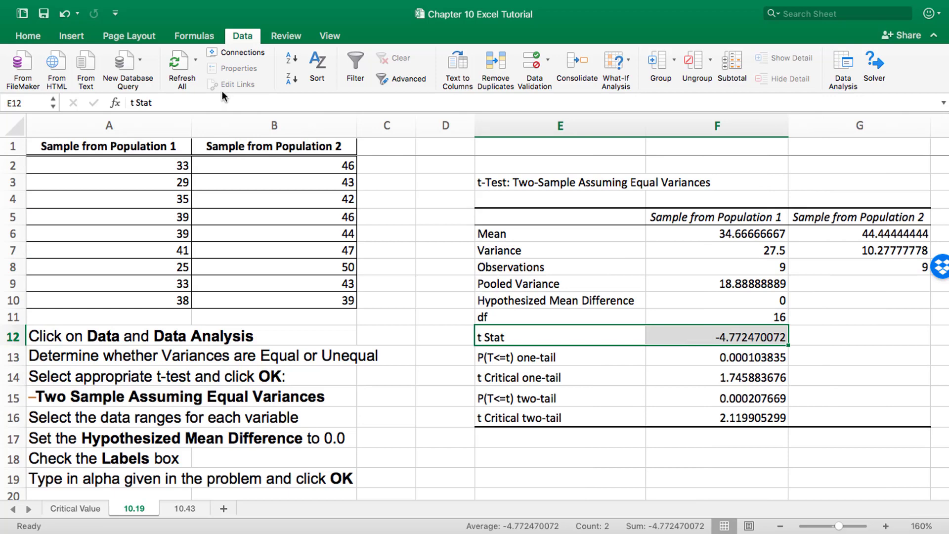
click(27, 35)
click(211, 79)
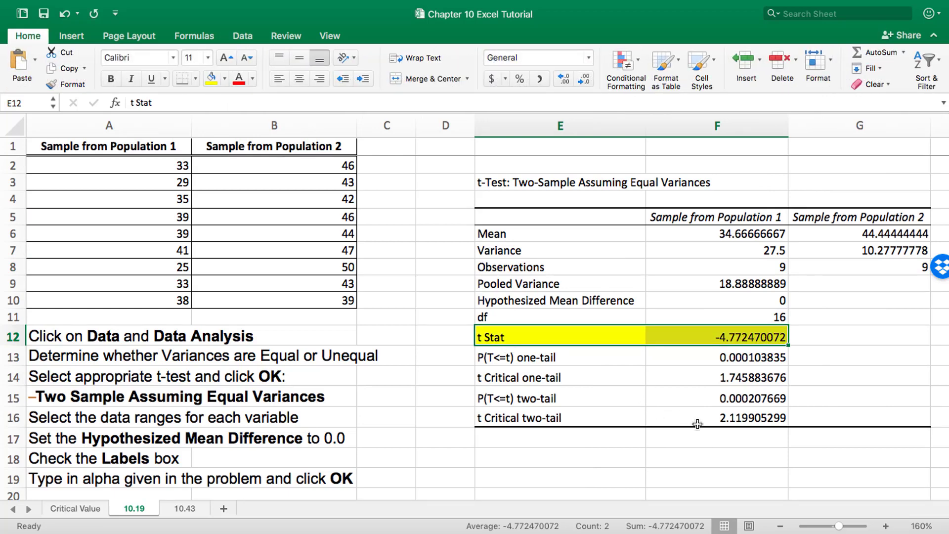
drag(519, 398, 741, 418)
click(211, 79)
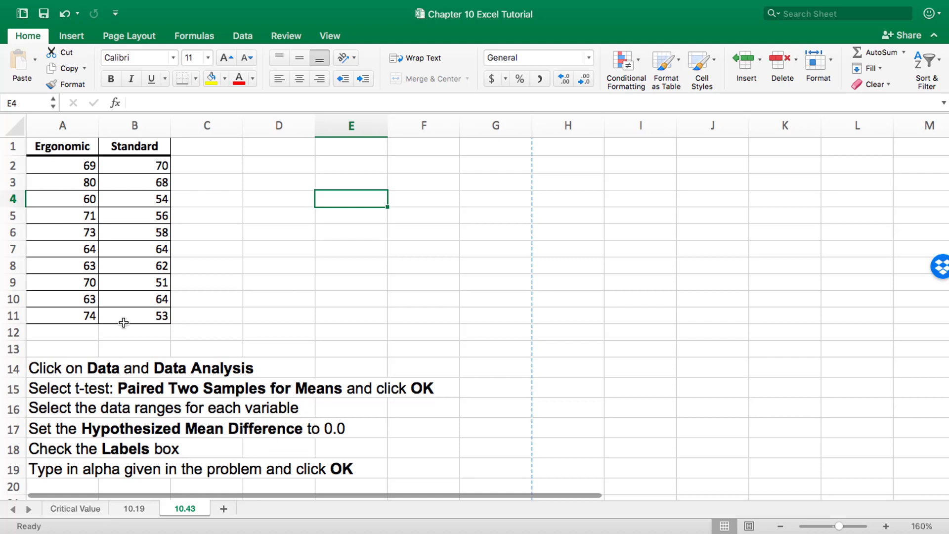
Choose t-Test: Paired Two Sample for Means from the Data Analysis tools.
click(242, 36)
click(837, 66)
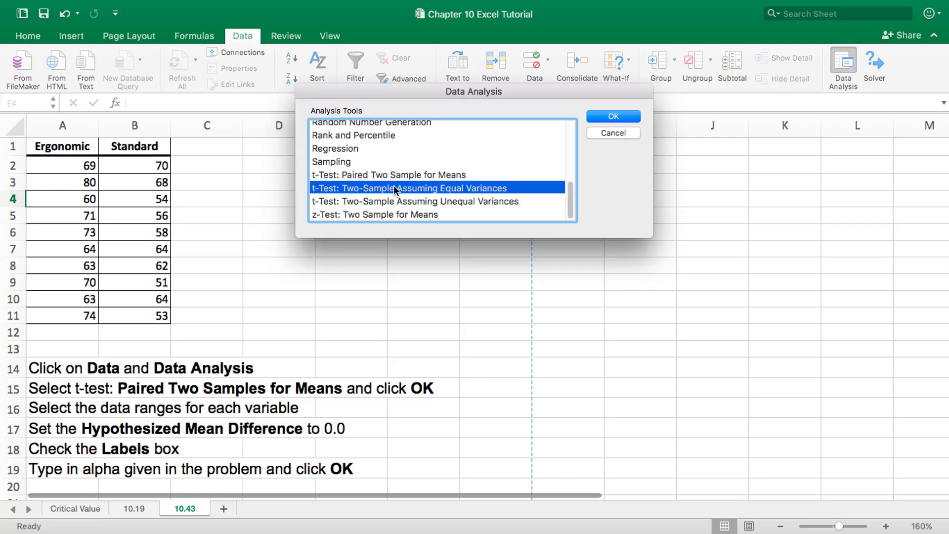
click(383, 176)
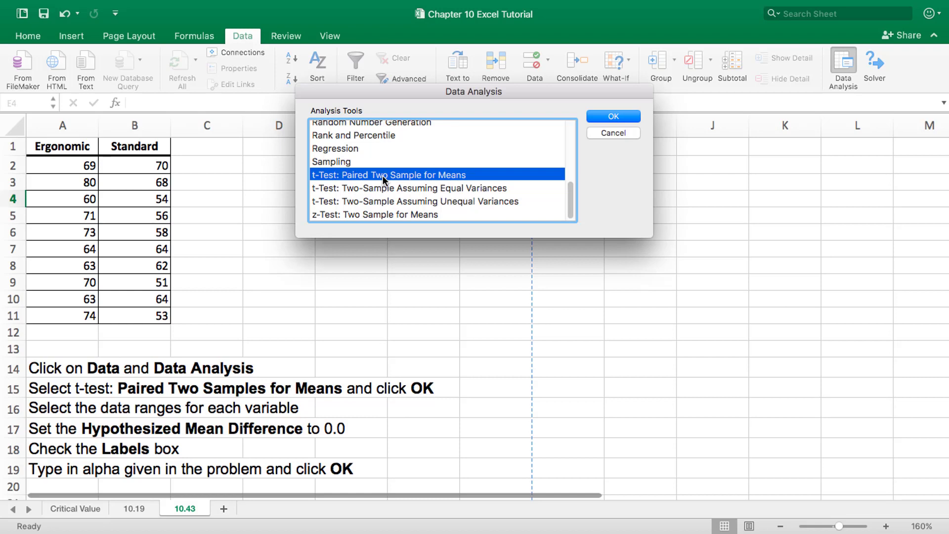
click(603, 118)
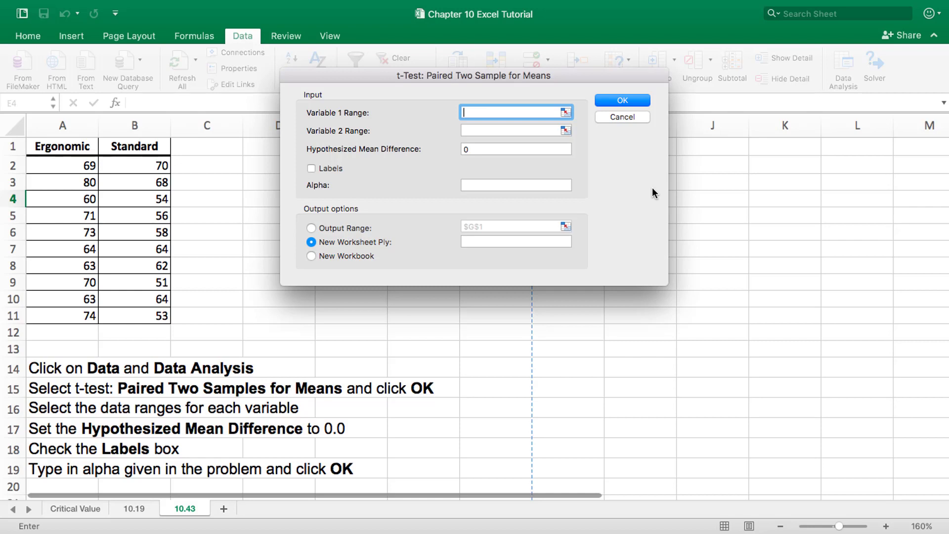
Set Variable 1 Range to Ergonomic A1:A11 and Variable 2 Range to Standard B1:B11.
click(566, 112)
click(66, 150)
drag(67, 151, 56, 312)
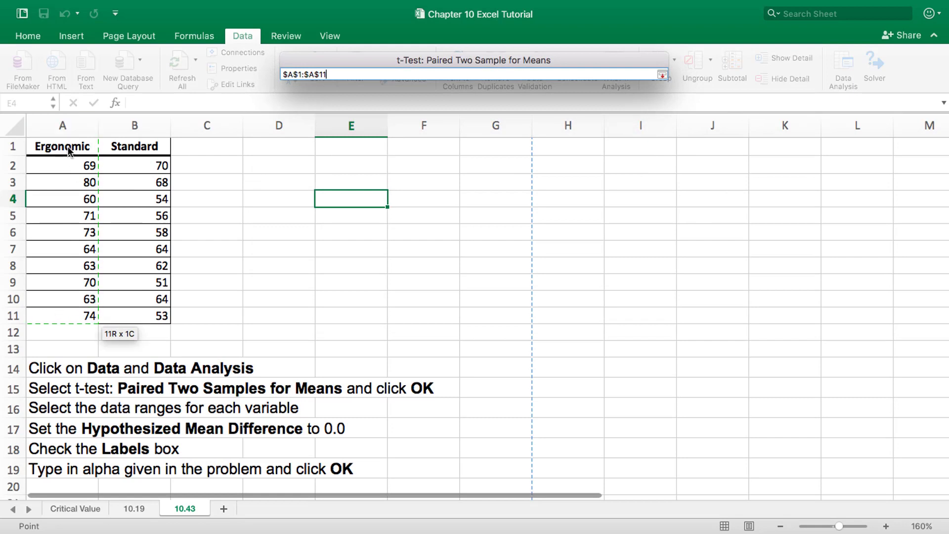
click(662, 74)
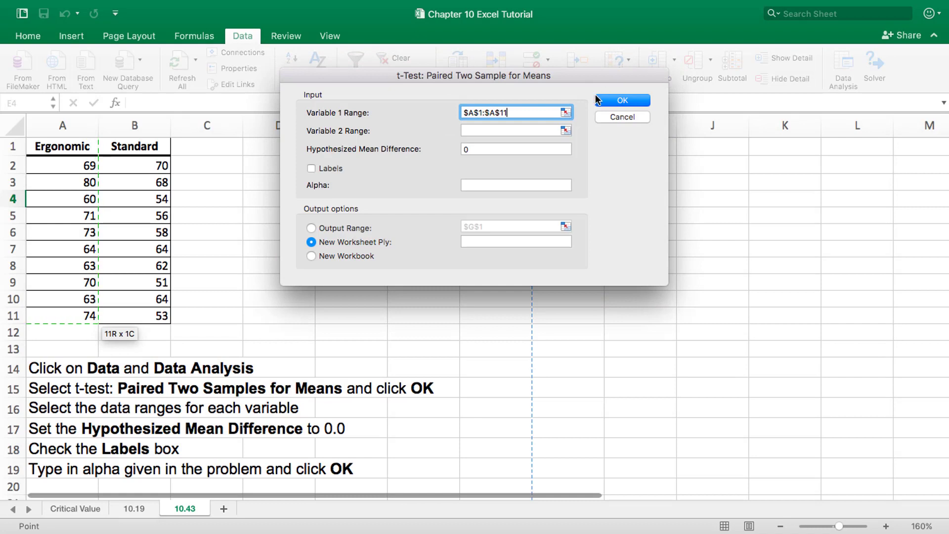
click(566, 131)
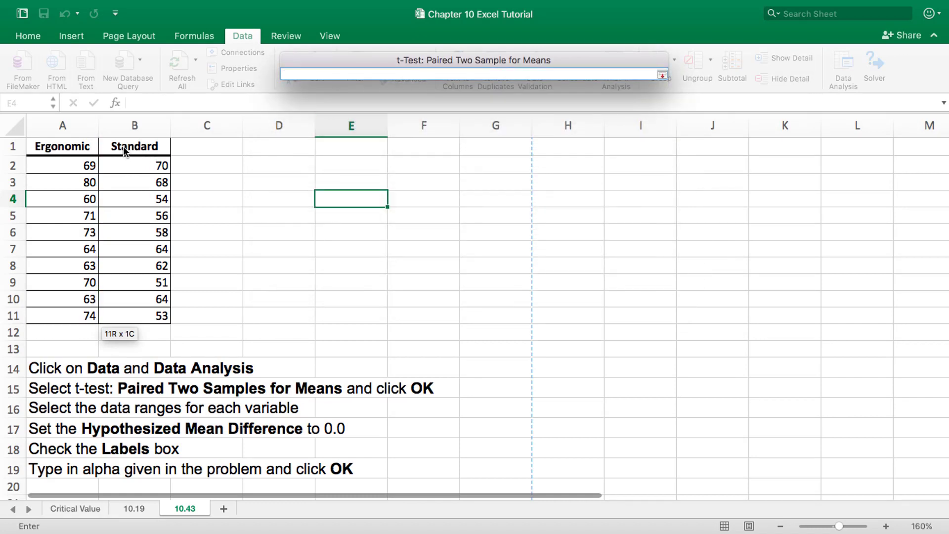
drag(123, 146, 126, 317)
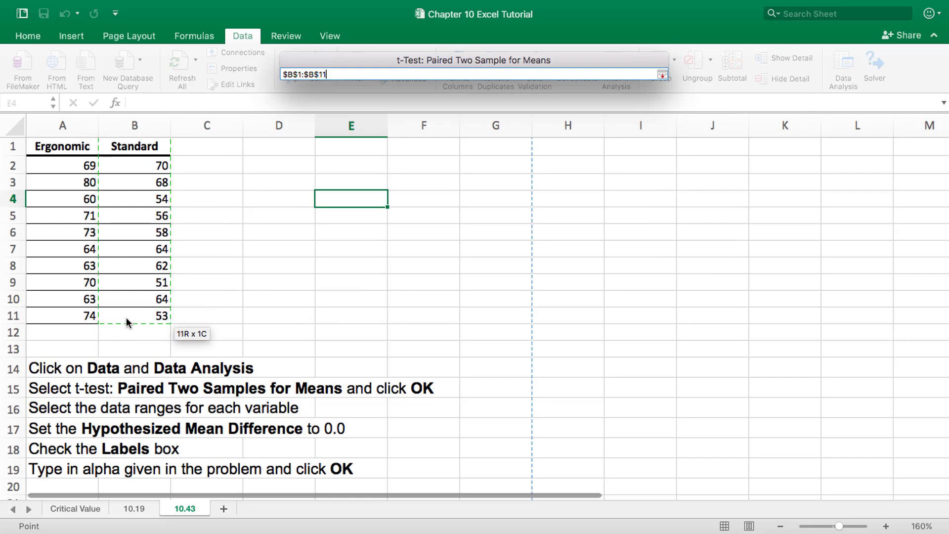
click(662, 75)
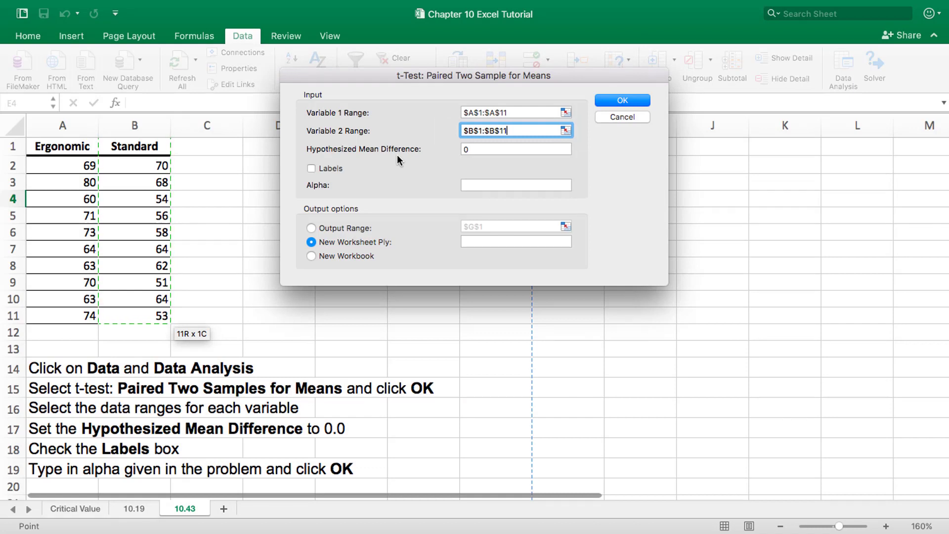
Run the paired t-test with Labels ticked, alpha 0.01, and output starting at F1.
click(311, 169)
click(479, 184)
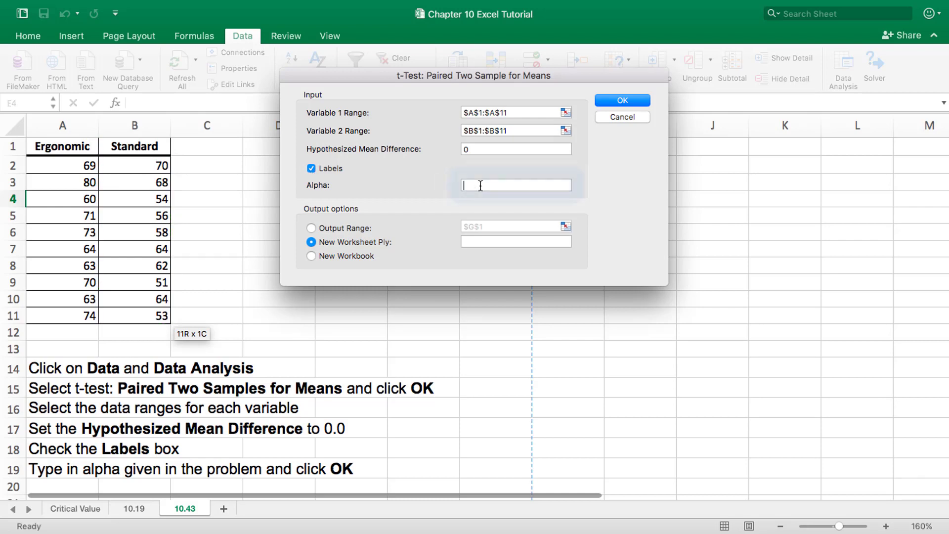
text(0.01)
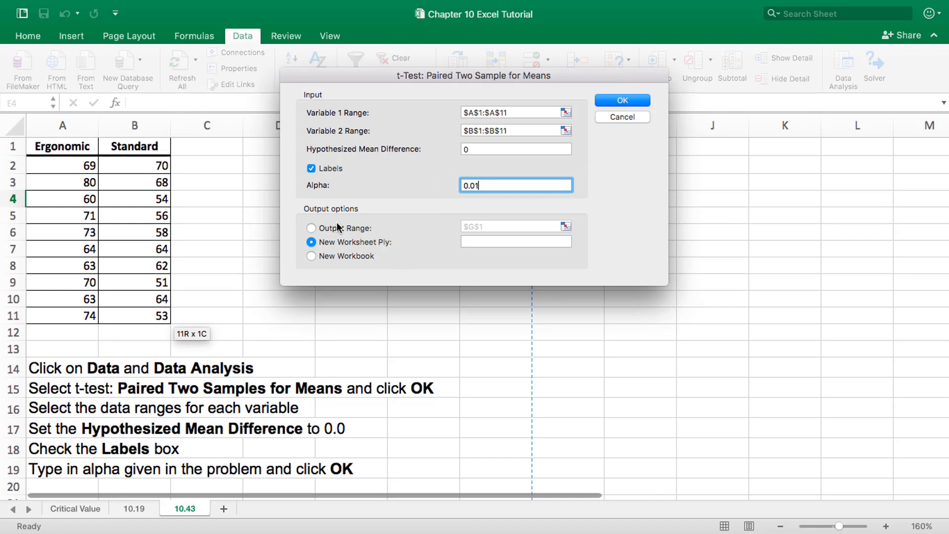
click(311, 228)
click(566, 226)
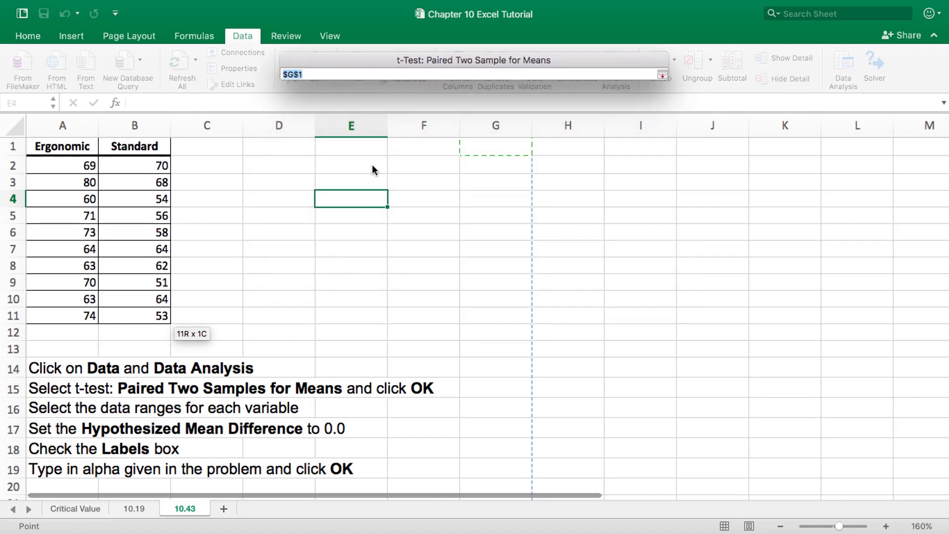
click(361, 147)
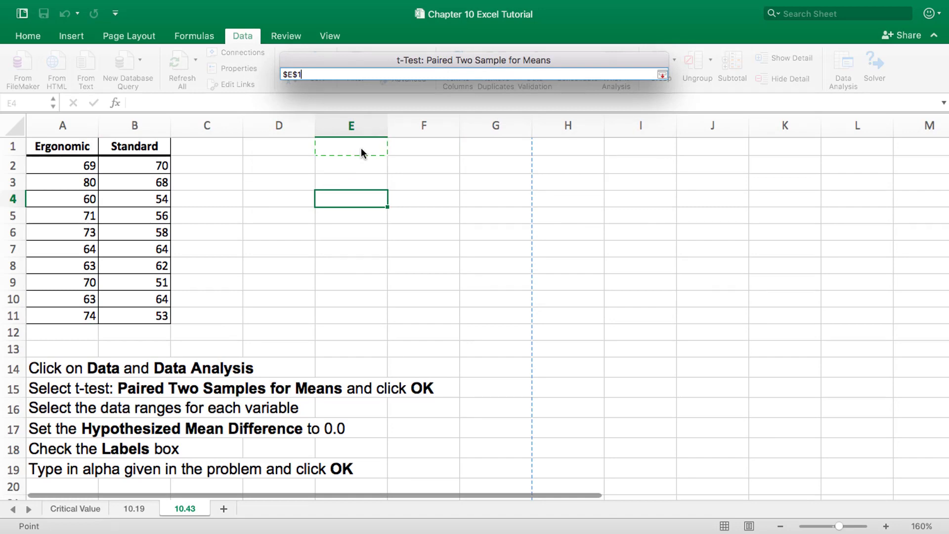
click(428, 148)
click(662, 74)
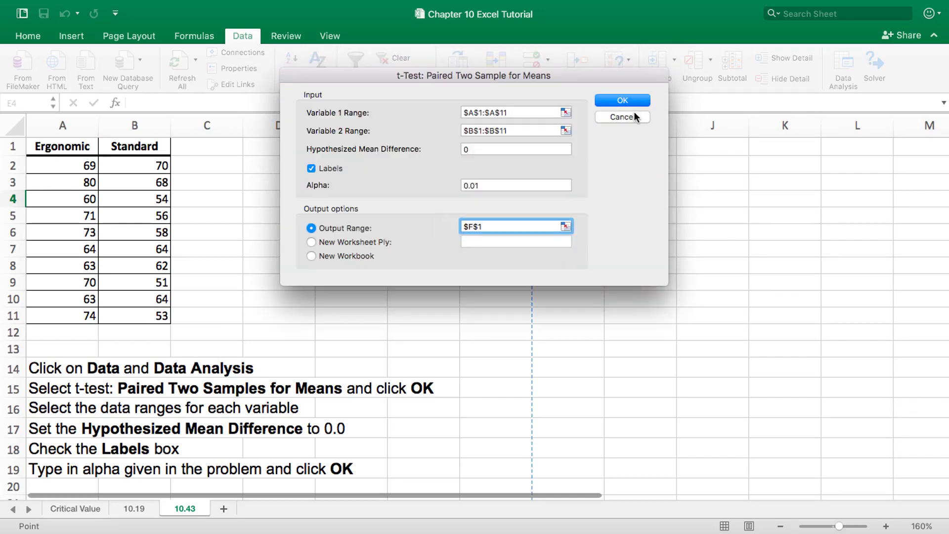
click(617, 100)
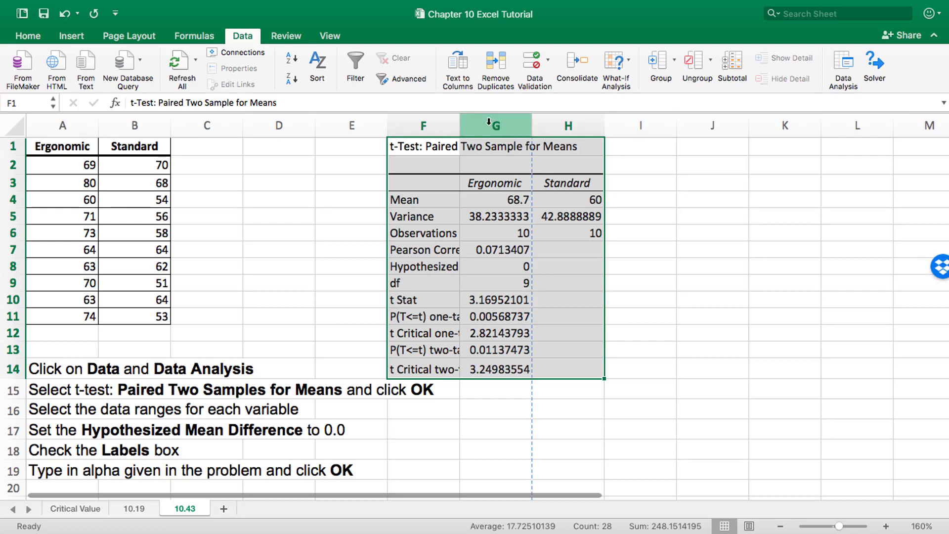
Widen columns F, G and H, giving G and H equal width, so labels and values show fully.
drag(532, 126, 563, 125)
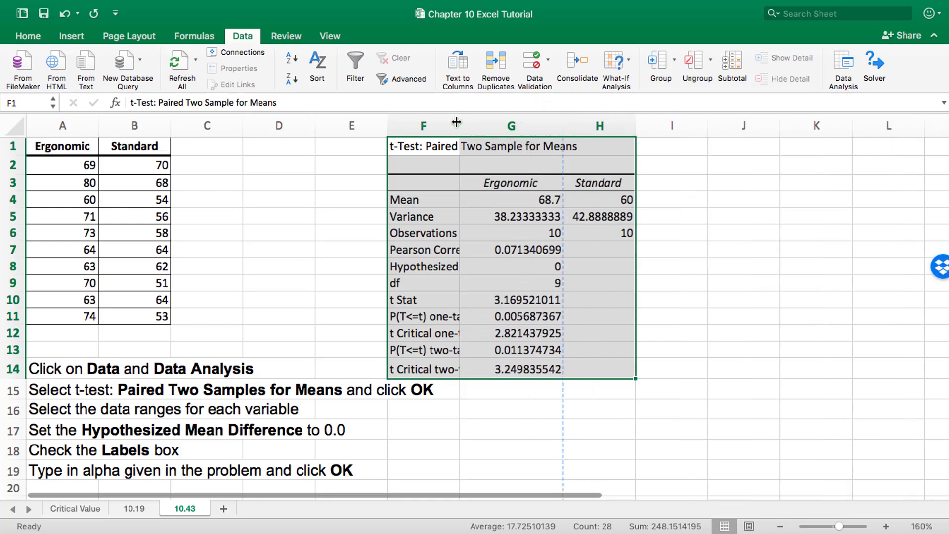
drag(456, 122, 517, 123)
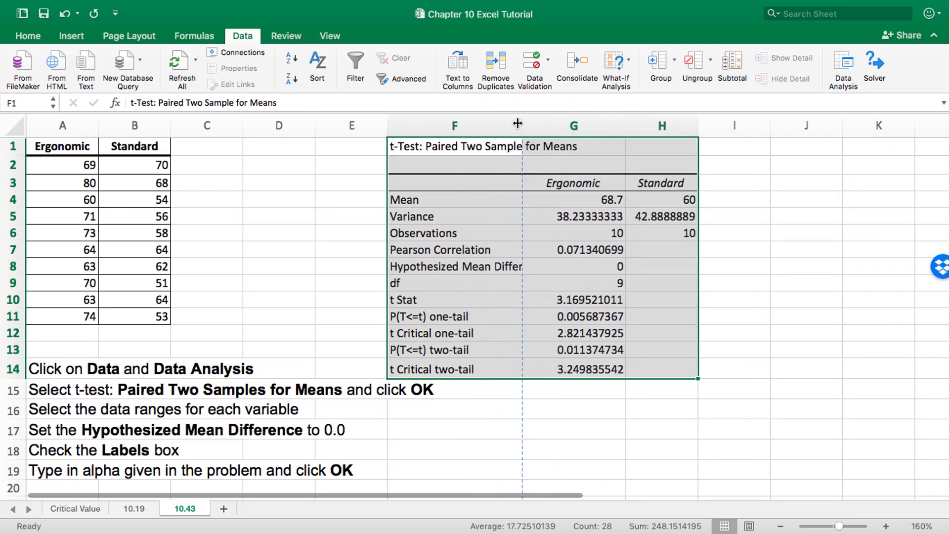
click(697, 123)
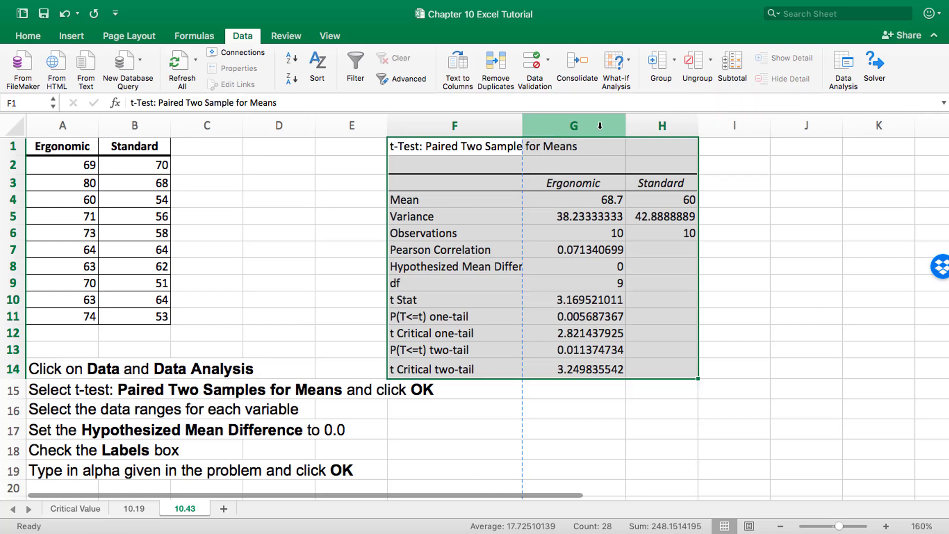
drag(600, 125, 708, 126)
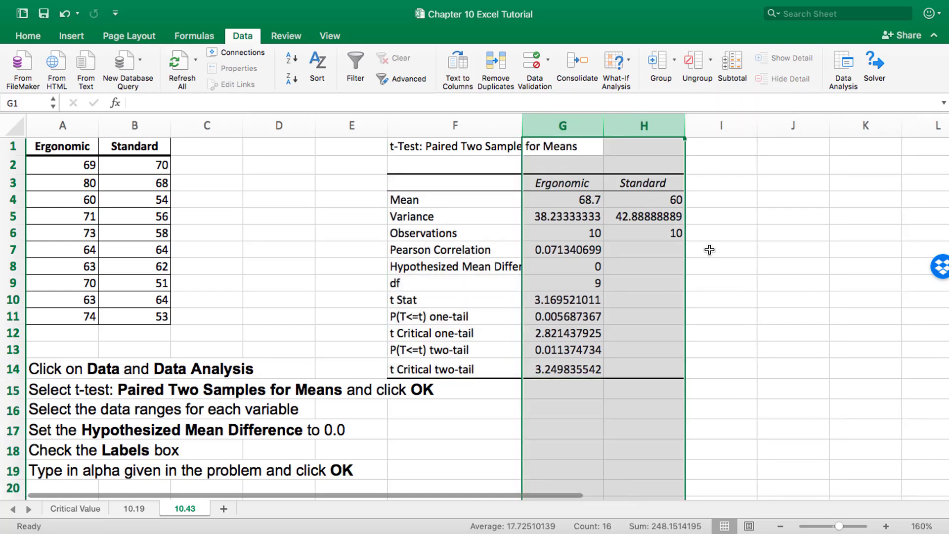
click(710, 250)
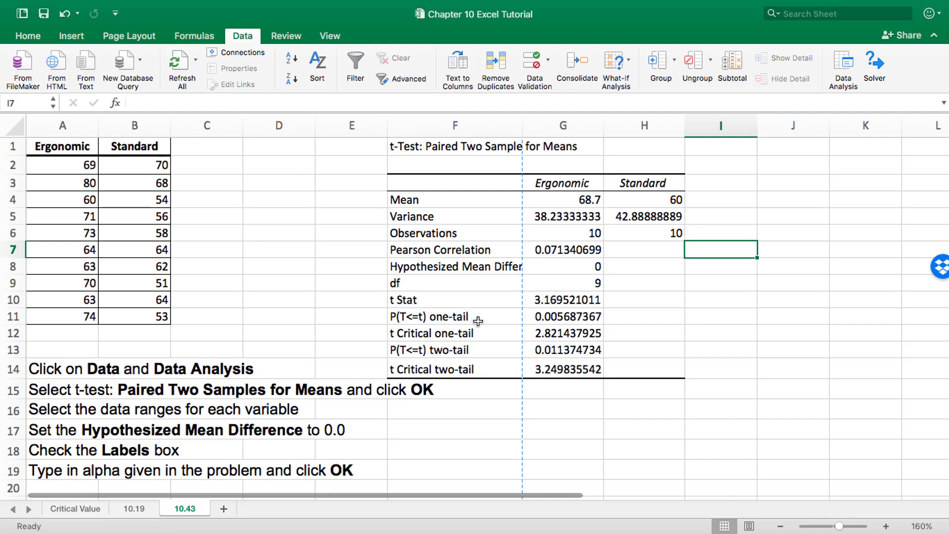
Fill the t Stat, P(T<=t) one-tail and t Critical one-tail rows yellow.
click(441, 300)
drag(441, 300, 564, 299)
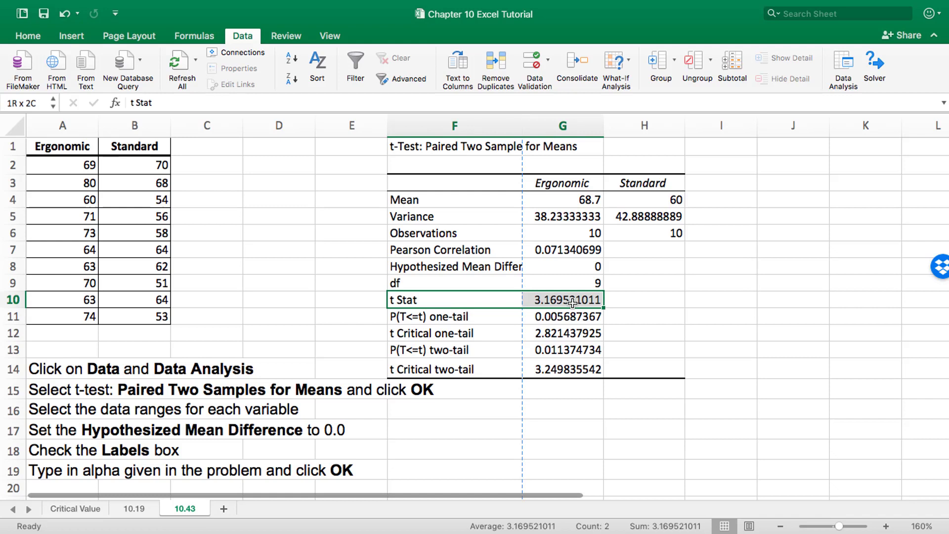
click(34, 36)
click(211, 78)
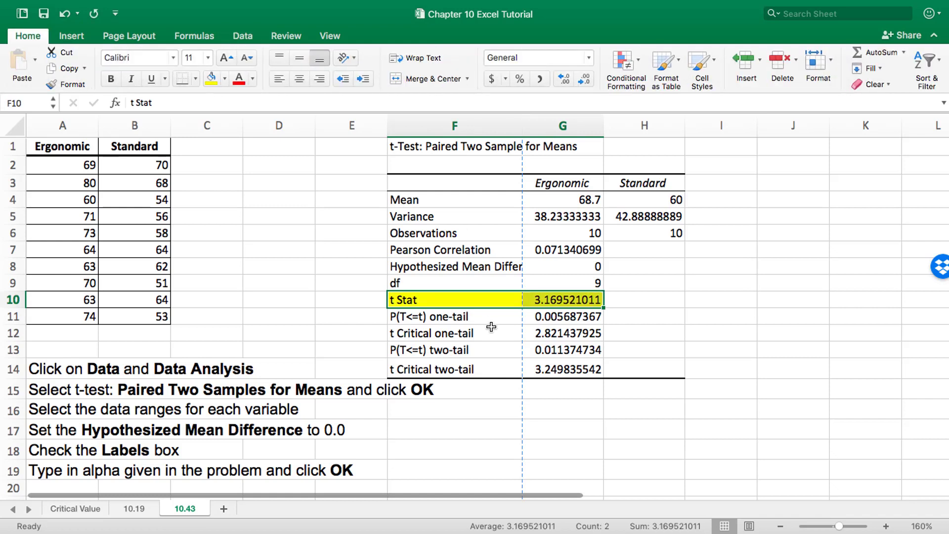
drag(493, 318, 554, 332)
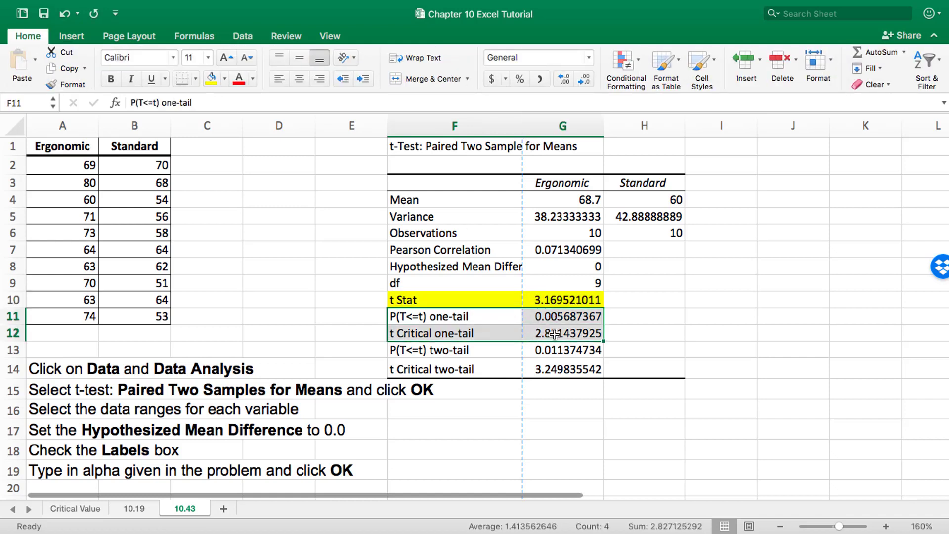
click(211, 78)
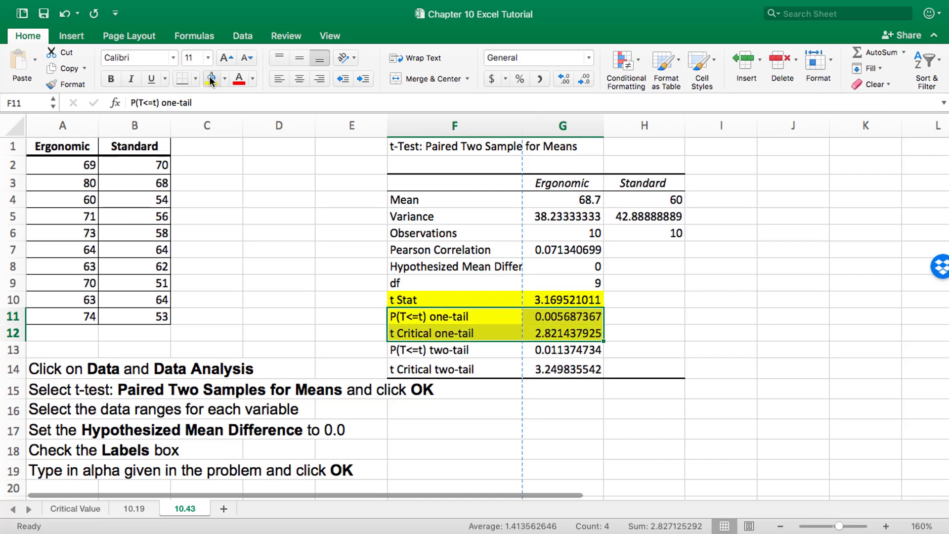
click(373, 316)
click(423, 317)
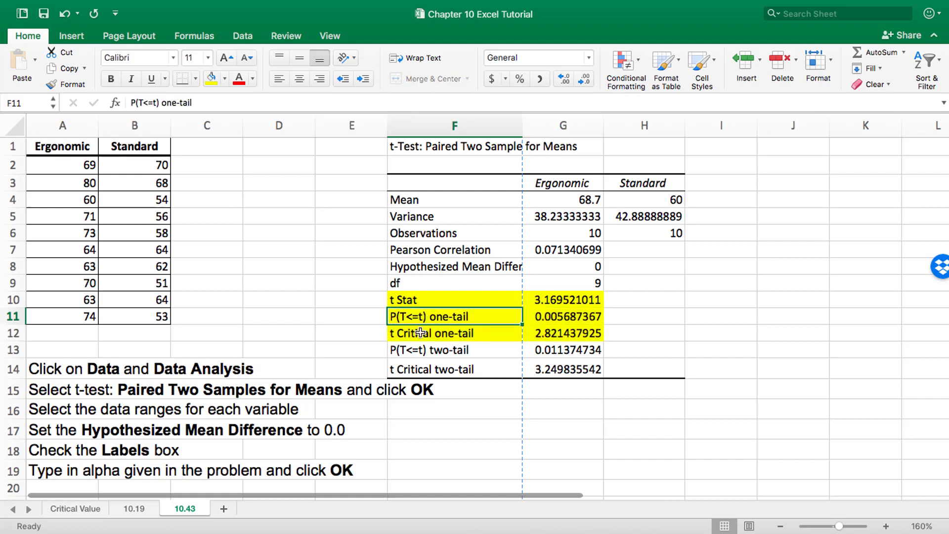
click(494, 334)
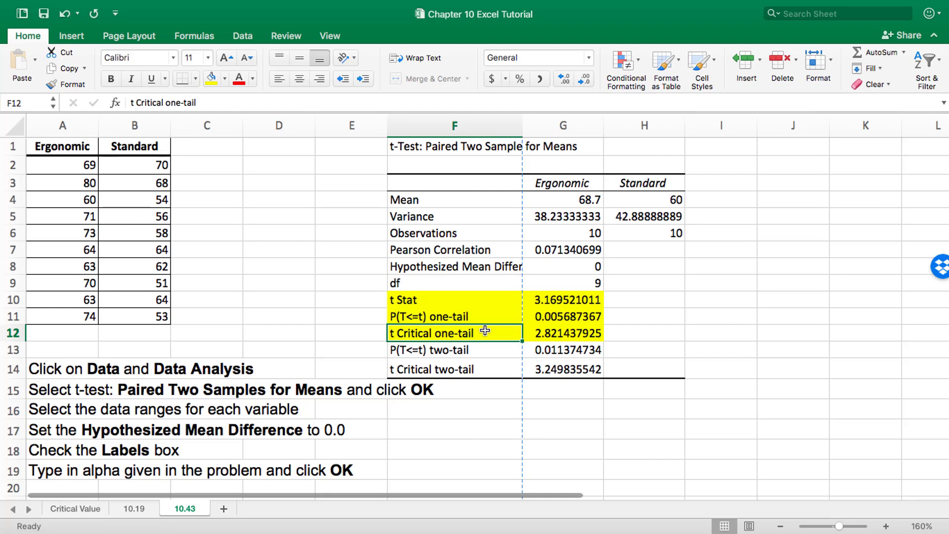